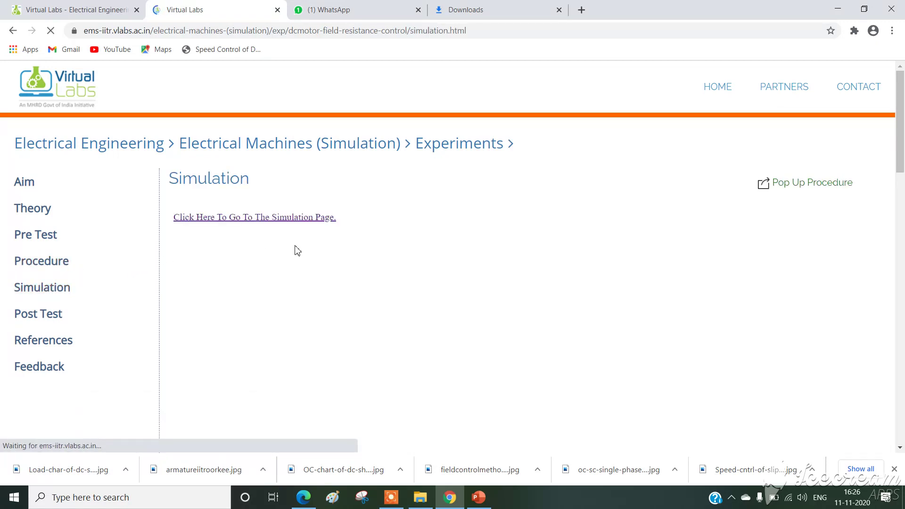
- Open the DC motor simulation page in a new tab via the 'Click Here To Go To The Simulation Page' link
{"action": "scroll", "coordinate": [298, 250], "scroll_direction": "down", "scroll_amount": 1}
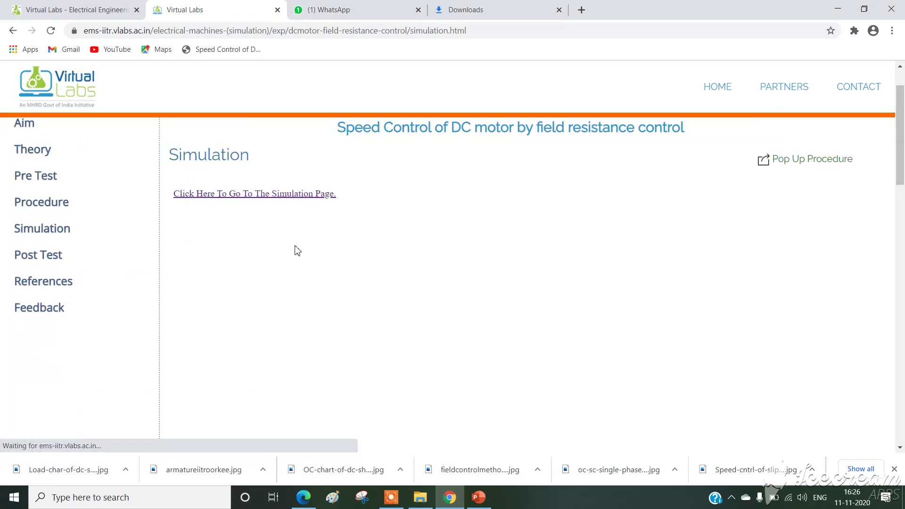
{"action": "left_click", "coordinate": [281, 195]}
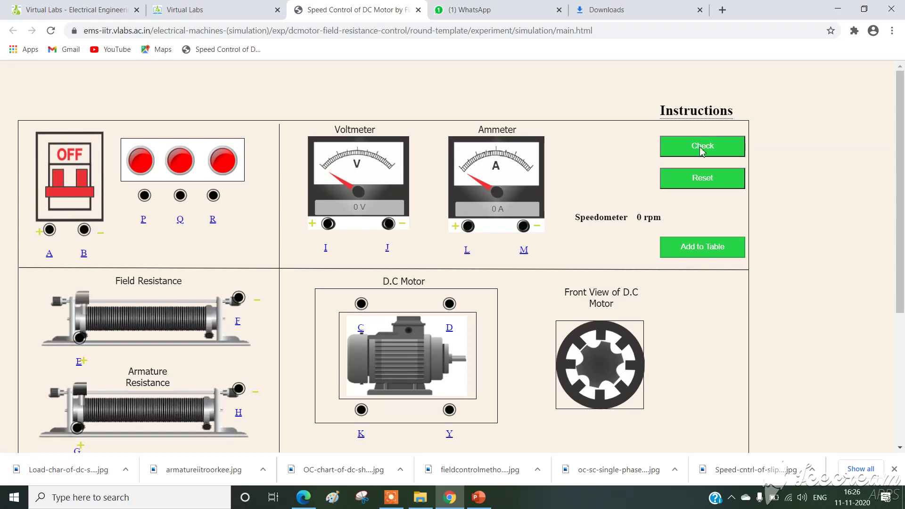
{"action": "mouse_move", "coordinate": [700, 110]}
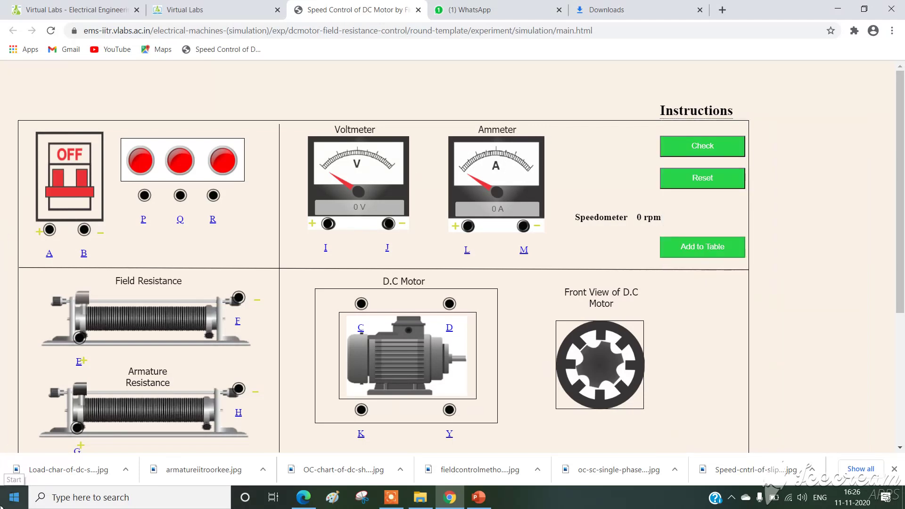
- Wire supply terminal A to motor K, motor Y and voltmeter J, B to P, and field E to ammeter M
{"action": "left_click_drag", "start_coordinate": [49, 232], "coordinate": [357, 419]}
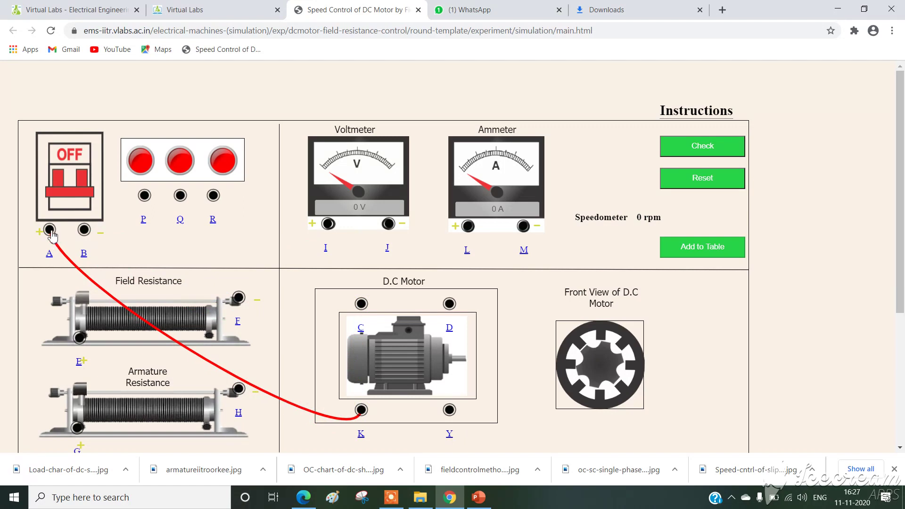
{"action": "left_click_drag", "start_coordinate": [52, 234], "coordinate": [450, 411]}
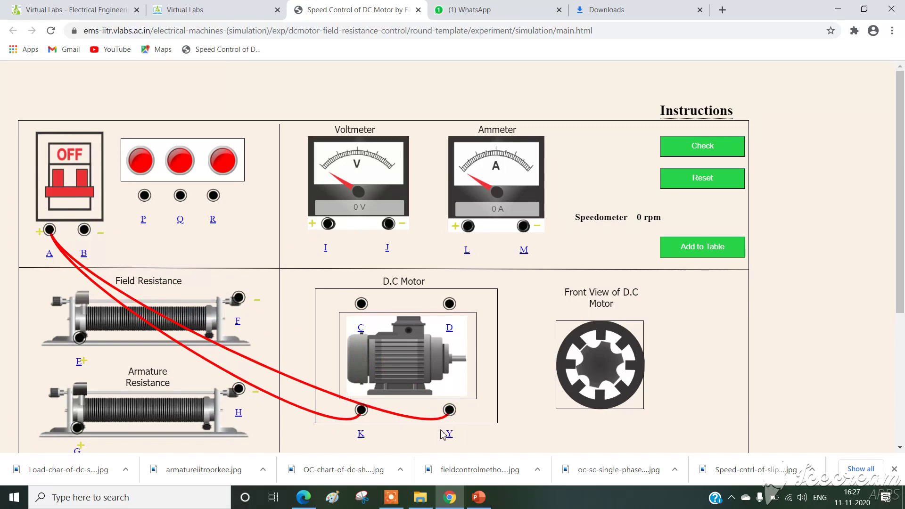
{"action": "left_click_drag", "start_coordinate": [49, 231], "coordinate": [389, 225]}
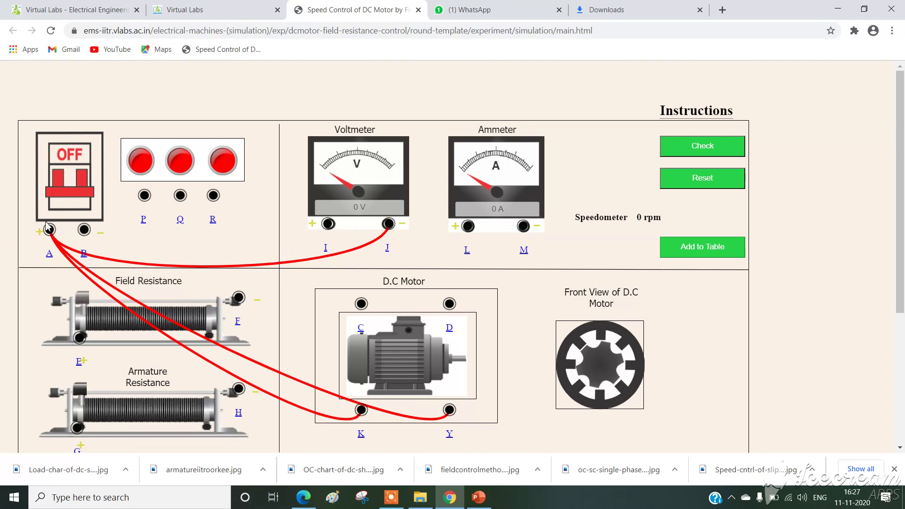
{"action": "left_click_drag", "start_coordinate": [80, 230], "coordinate": [144, 196]}
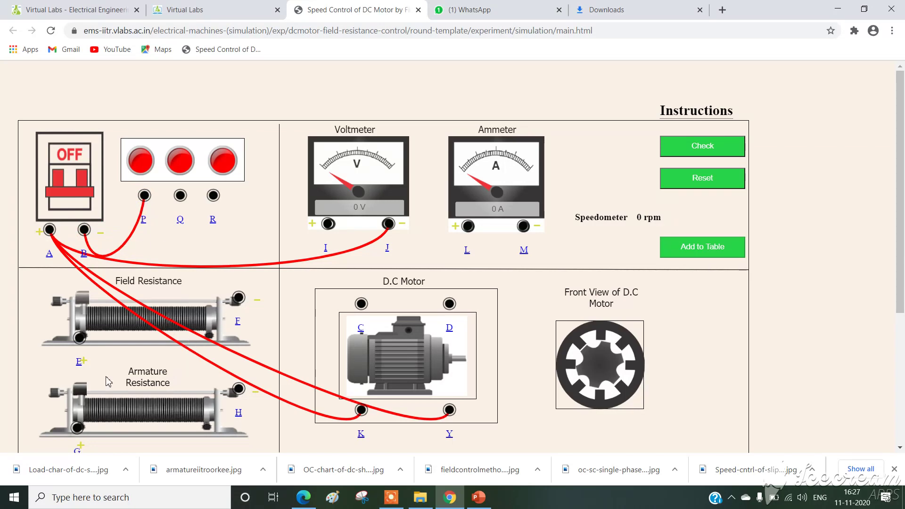
{"action": "left_click_drag", "start_coordinate": [80, 337], "coordinate": [533, 229]}
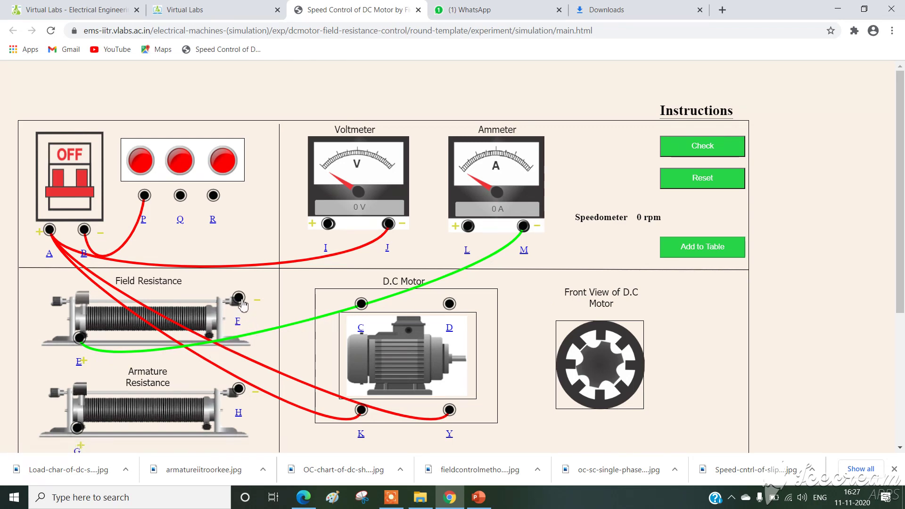
- Add wires field F to motor D, armature G to R, H to voltmeter I, I to motor C, C to H, and Q to ammeter L
{"action": "left_click_drag", "start_coordinate": [239, 298], "coordinate": [452, 312]}
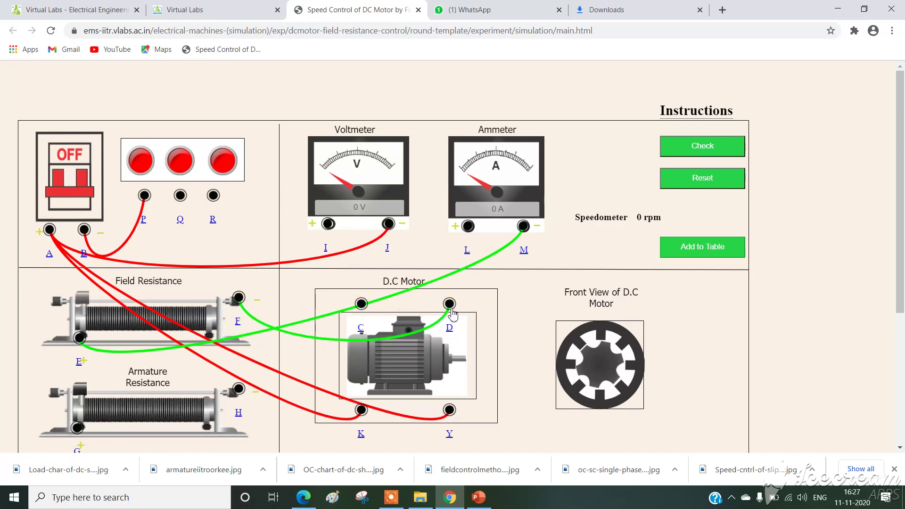
{"action": "left_click_drag", "start_coordinate": [77, 428], "coordinate": [210, 193]}
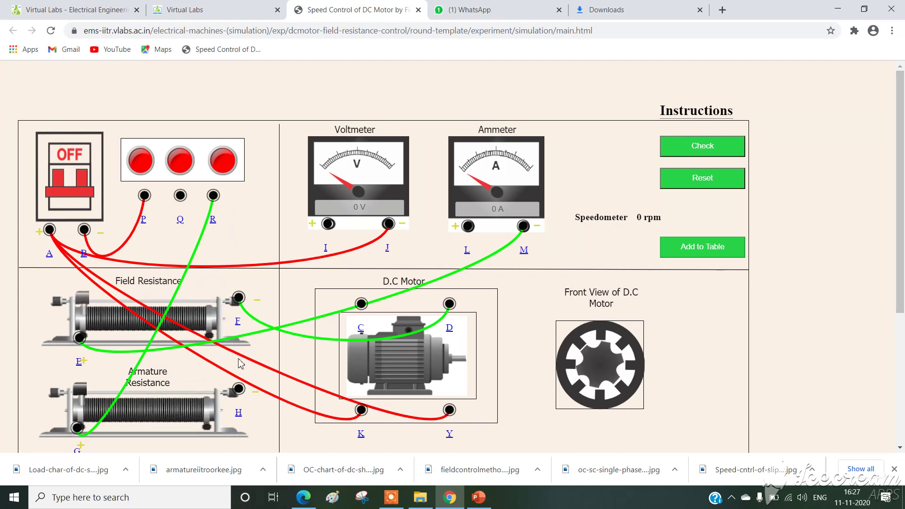
{"action": "left_click_drag", "start_coordinate": [243, 392], "coordinate": [329, 225]}
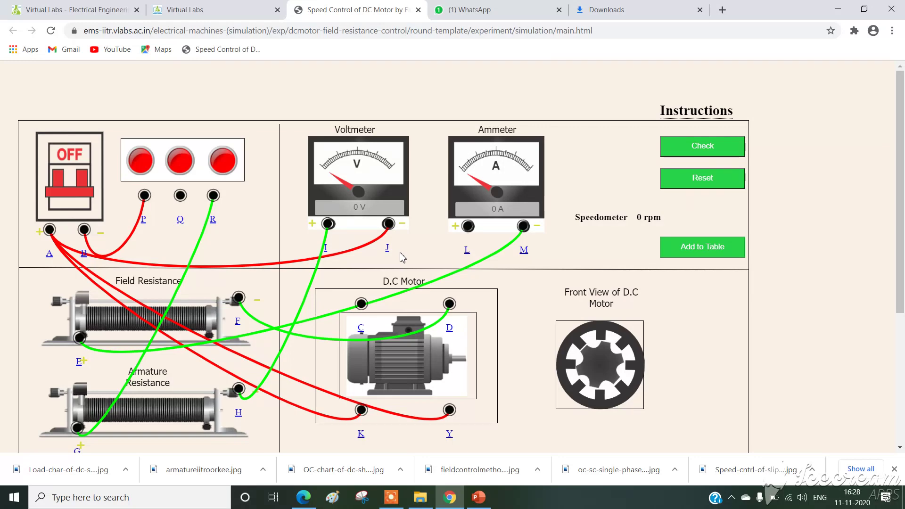
{"action": "left_click_drag", "start_coordinate": [329, 224], "coordinate": [363, 303]}
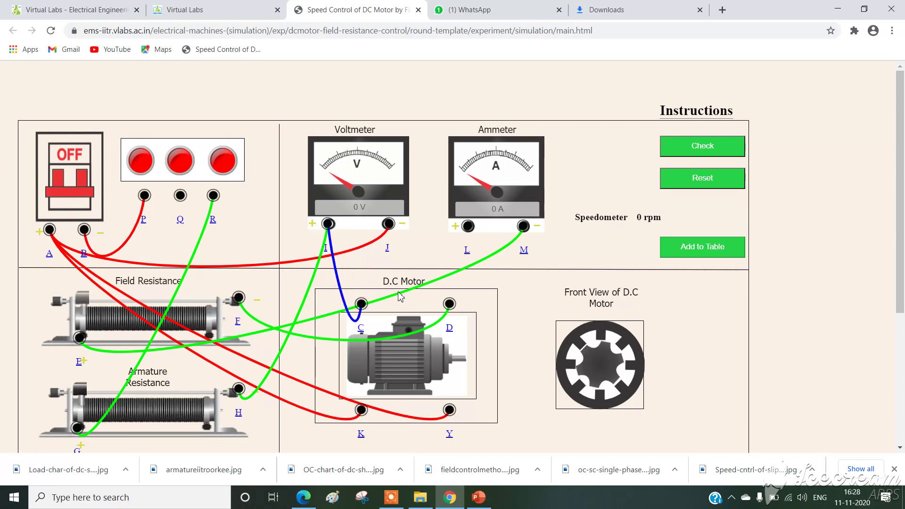
{"action": "left_click_drag", "start_coordinate": [362, 304], "coordinate": [239, 389]}
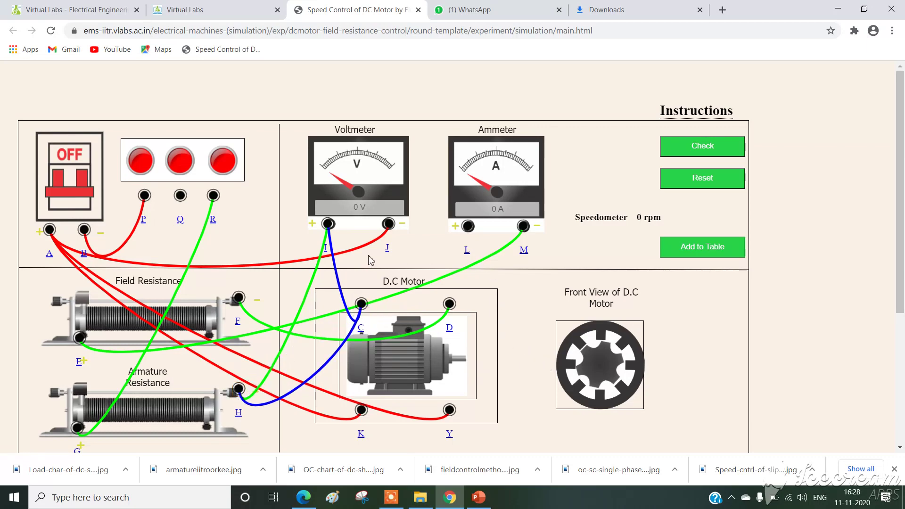
{"action": "left_click_drag", "start_coordinate": [180, 196], "coordinate": [468, 226]}
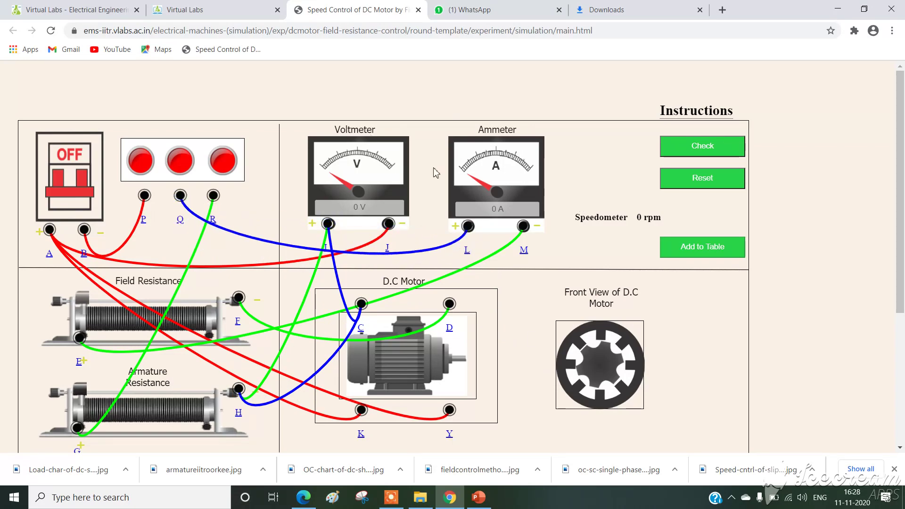
{"action": "scroll", "coordinate": [333, 367], "scroll_direction": "down", "scroll_amount": 1}
- Verify the wiring with Check, dismiss the correct-connection alert, and switch the DC supply ON
{"action": "scroll", "coordinate": [333, 367], "scroll_direction": "up", "scroll_amount": 1}
{"action": "scroll", "coordinate": [337, 370], "scroll_direction": "down", "scroll_amount": 1}
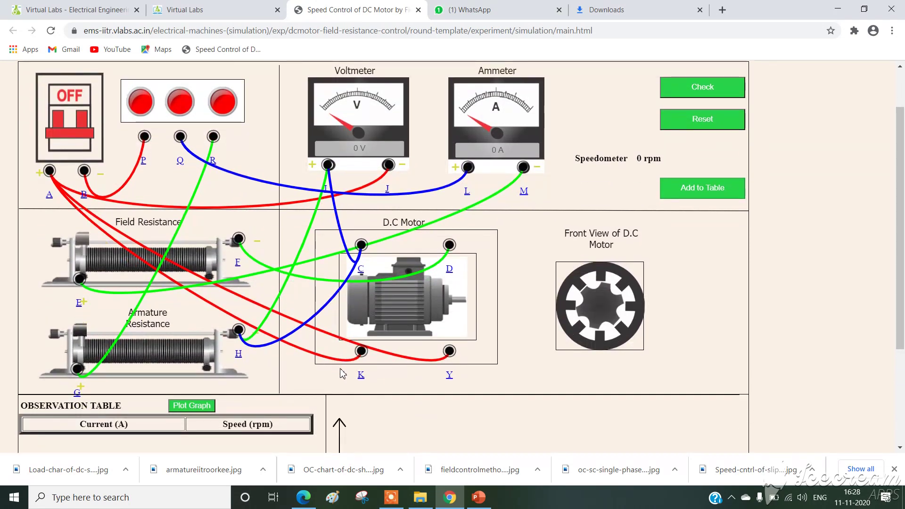
{"action": "left_click", "coordinate": [710, 92]}
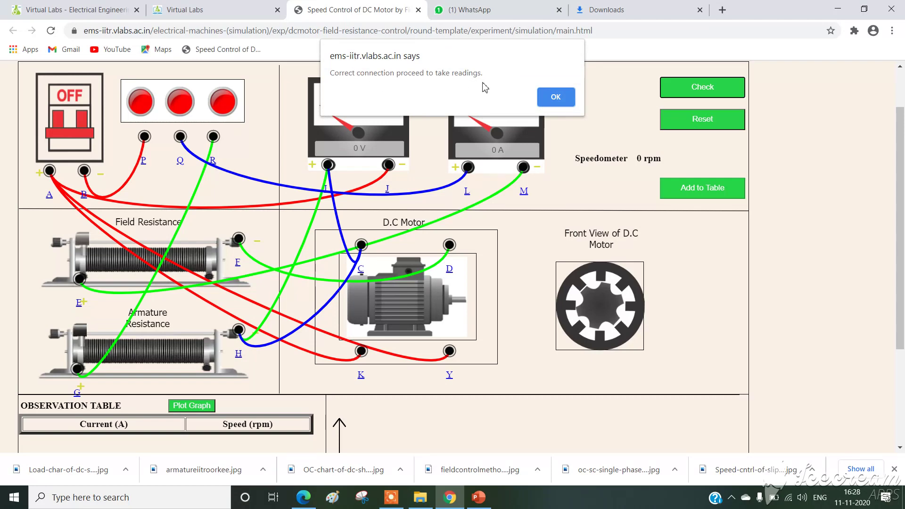
{"action": "left_click", "coordinate": [556, 97]}
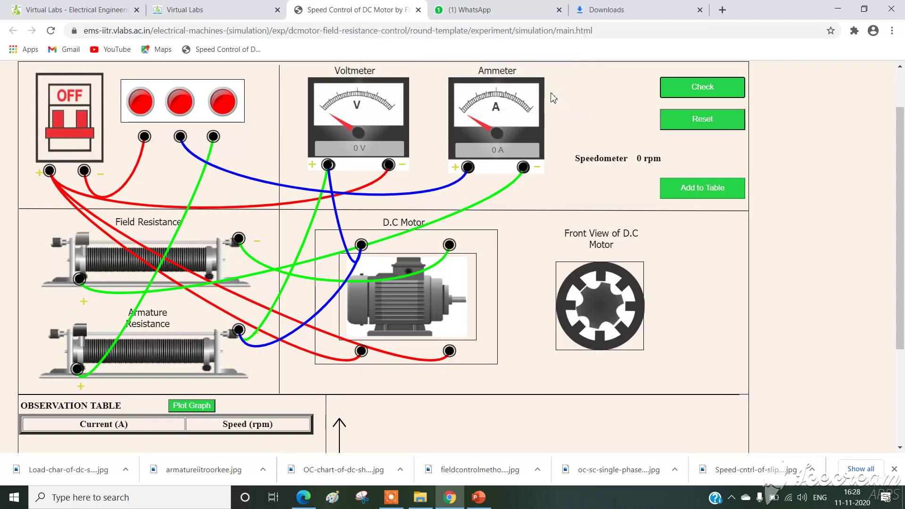
{"action": "left_click", "coordinate": [79, 134]}
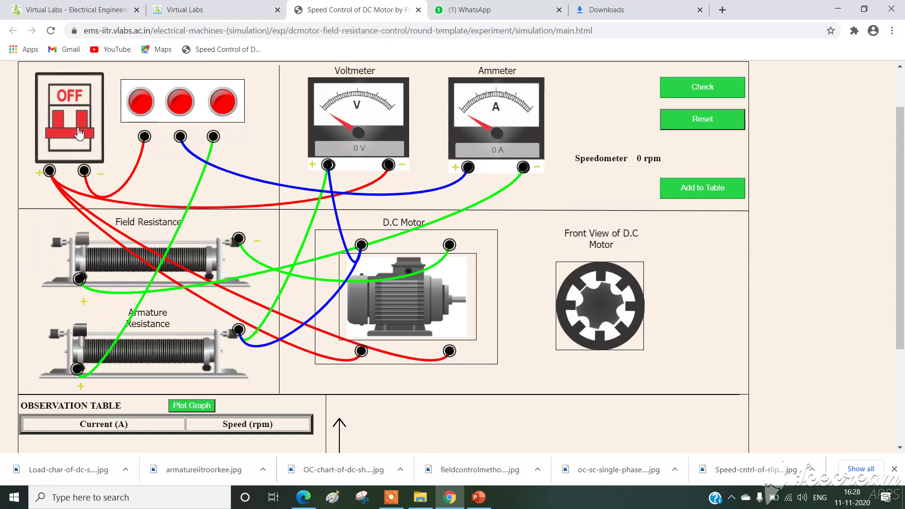
{"action": "left_click", "coordinate": [79, 134]}
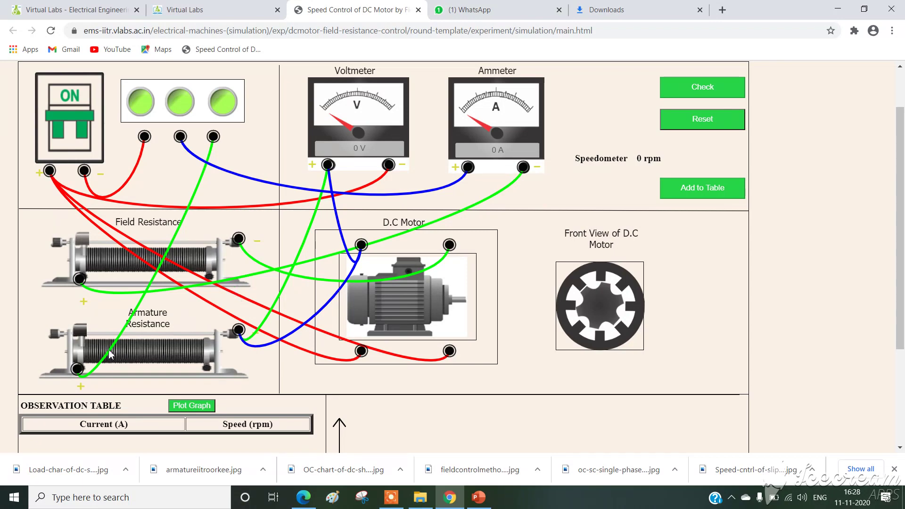
- Set the armature rheostat to its far end and raise field resistance to start the motor
{"action": "left_click_drag", "start_coordinate": [81, 331], "coordinate": [222, 324]}
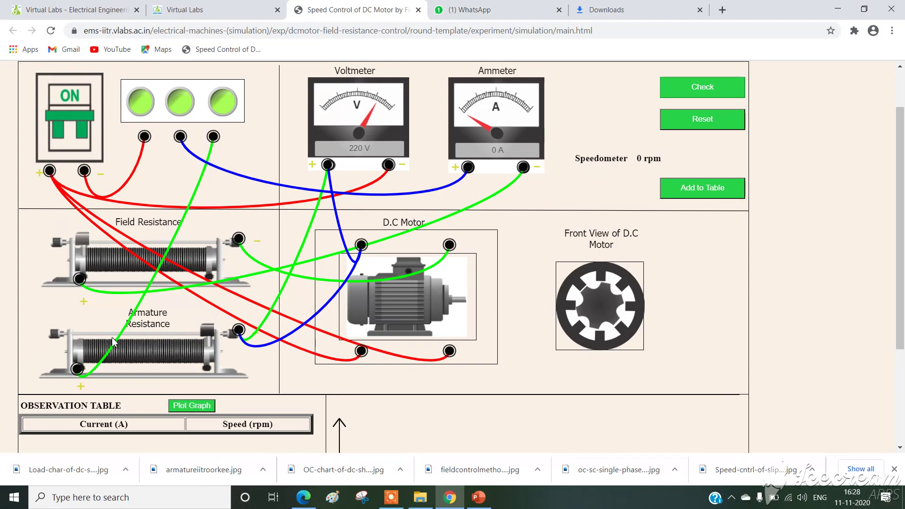
{"action": "scroll", "coordinate": [157, 338], "scroll_direction": "down", "scroll_amount": 3}
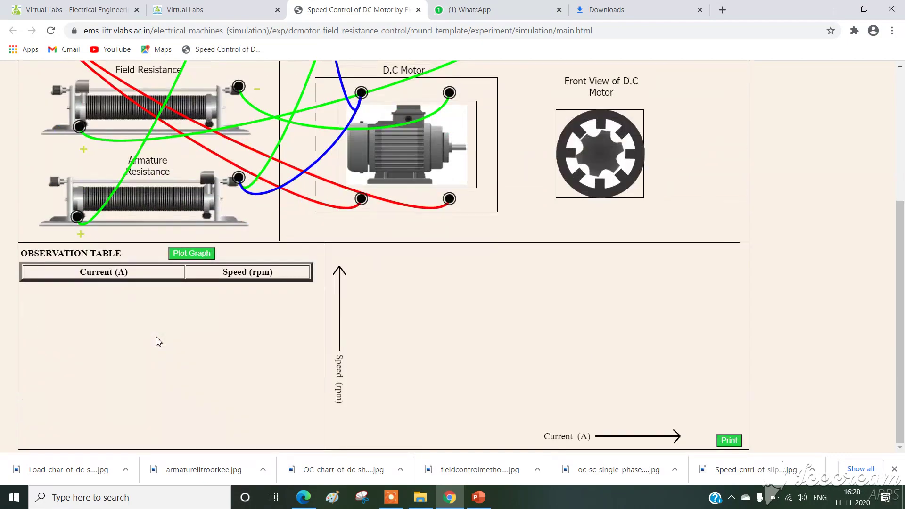
{"action": "scroll", "coordinate": [161, 302], "scroll_direction": "up", "scroll_amount": 4}
{"action": "left_click_drag", "start_coordinate": [86, 269], "coordinate": [88, 270]}
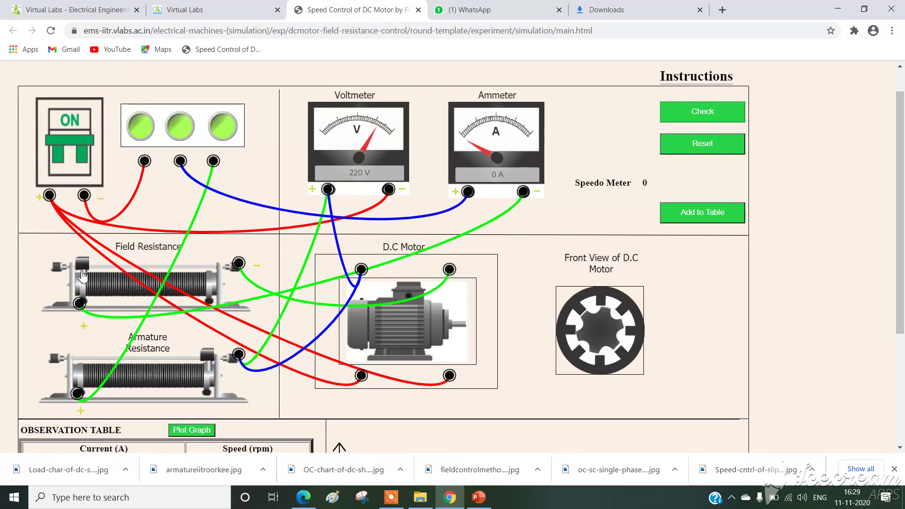
{"action": "left_click", "coordinate": [91, 268]}
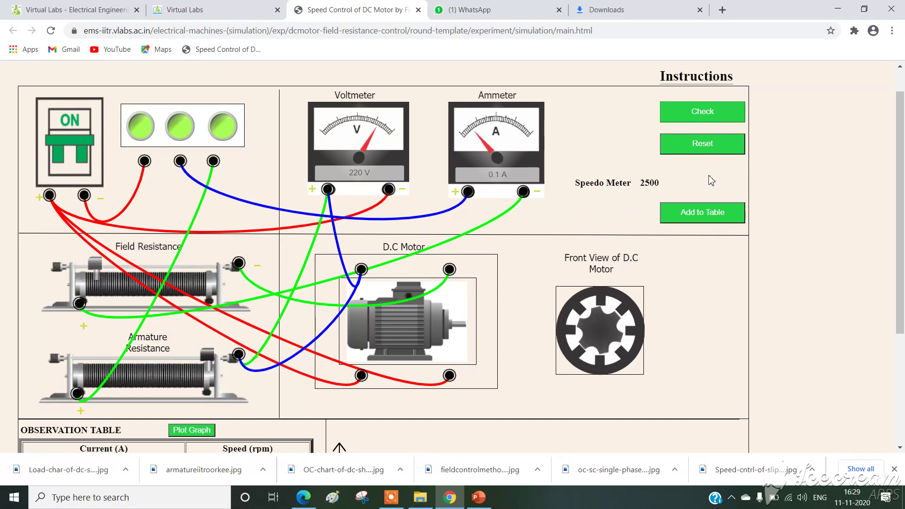
- Log the 220 V, 0.1 A, 2500 rpm reading in the observation table
{"action": "left_click", "coordinate": [698, 218]}
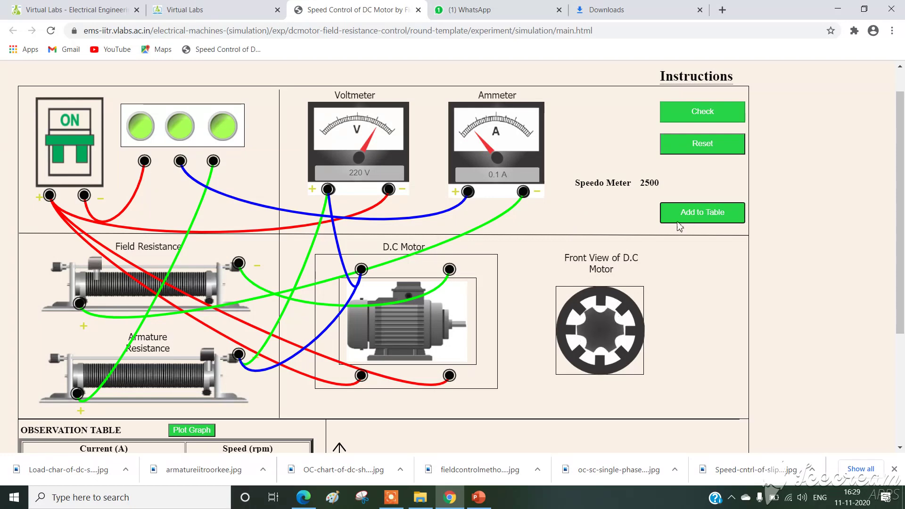
{"action": "scroll", "coordinate": [679, 228], "scroll_direction": "down", "scroll_amount": 3}
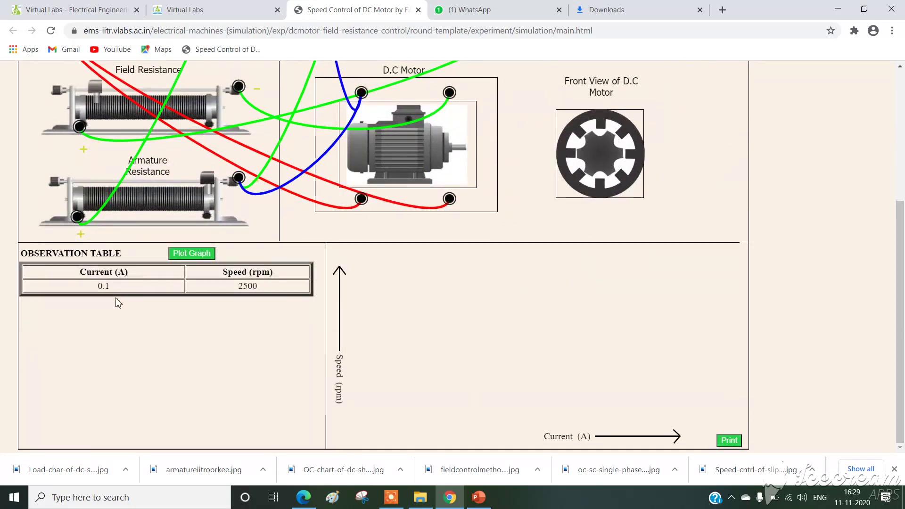
{"action": "scroll", "coordinate": [325, 304], "scroll_direction": "up", "scroll_amount": 1}
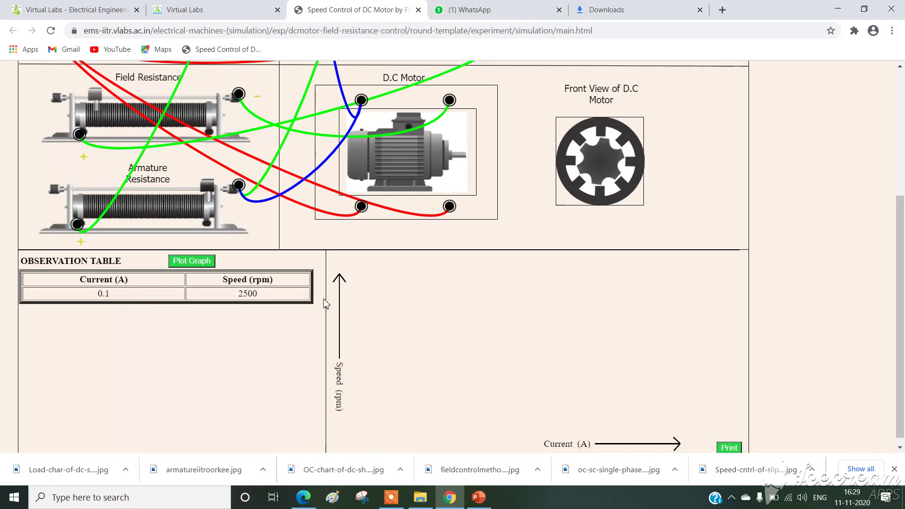
{"action": "scroll", "coordinate": [325, 305], "scroll_direction": "up", "scroll_amount": 1}
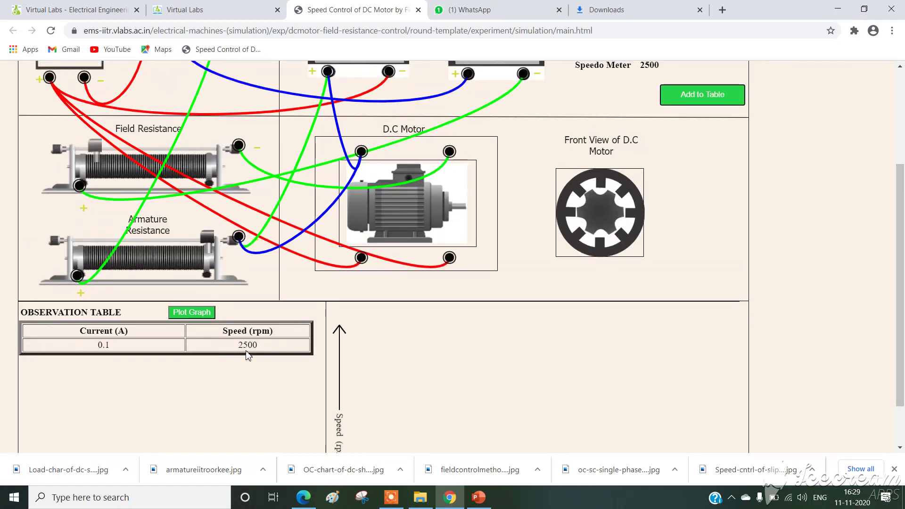
{"action": "scroll", "coordinate": [213, 271], "scroll_direction": "up", "scroll_amount": 2}
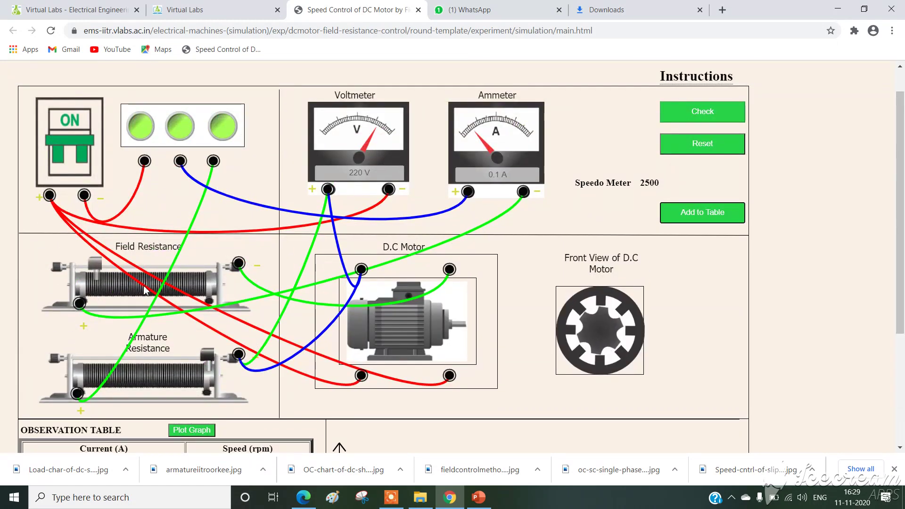
- Raise field resistance slightly and log the 0.2 A, 2340 rpm reading
{"action": "left_click_drag", "start_coordinate": [96, 265], "coordinate": [108, 268]}
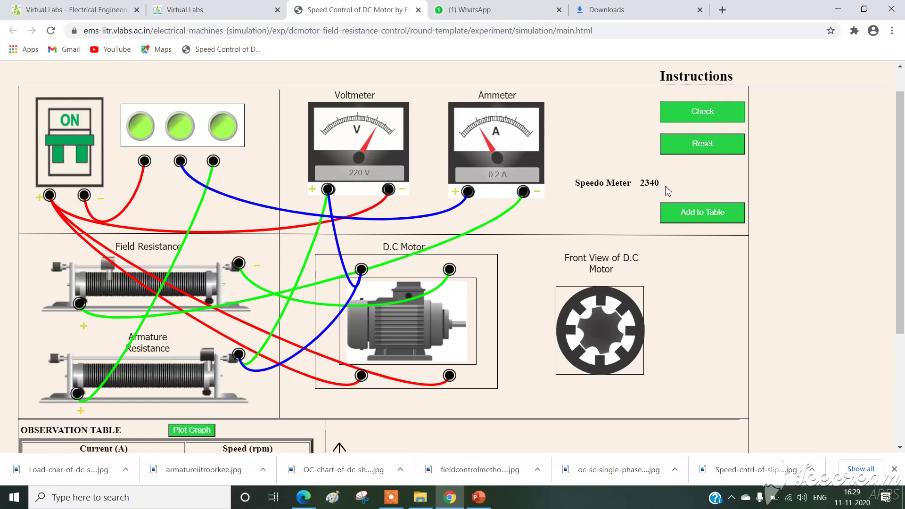
{"action": "left_click", "coordinate": [698, 211]}
{"action": "scroll", "coordinate": [599, 255], "scroll_direction": "down", "scroll_amount": 3}
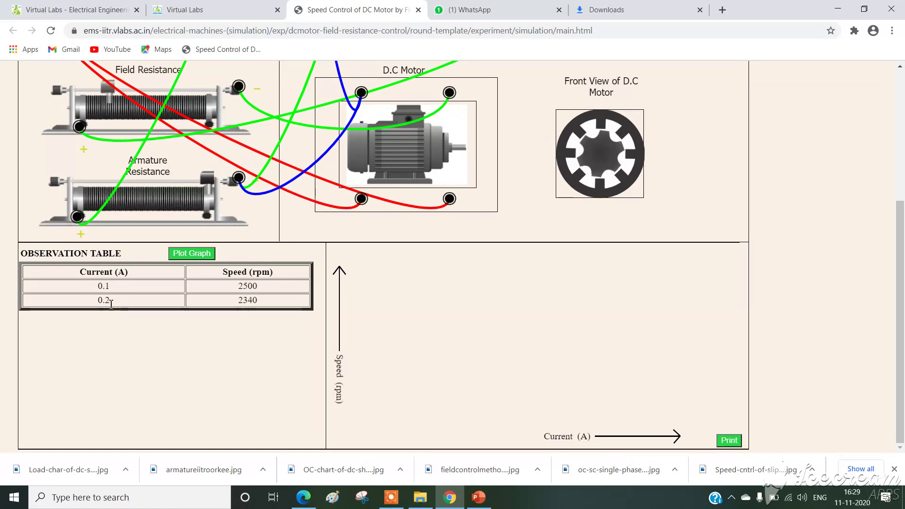
{"action": "scroll", "coordinate": [261, 321], "scroll_direction": "up", "scroll_amount": 1}
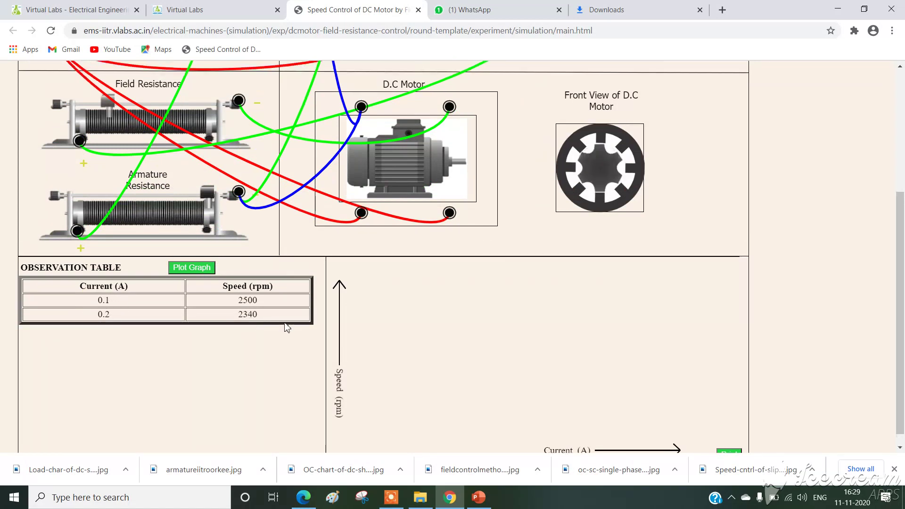
{"action": "left_click_drag", "start_coordinate": [119, 153], "coordinate": [132, 152]}
{"action": "scroll", "coordinate": [444, 238], "scroll_direction": "up", "scroll_amount": 3}
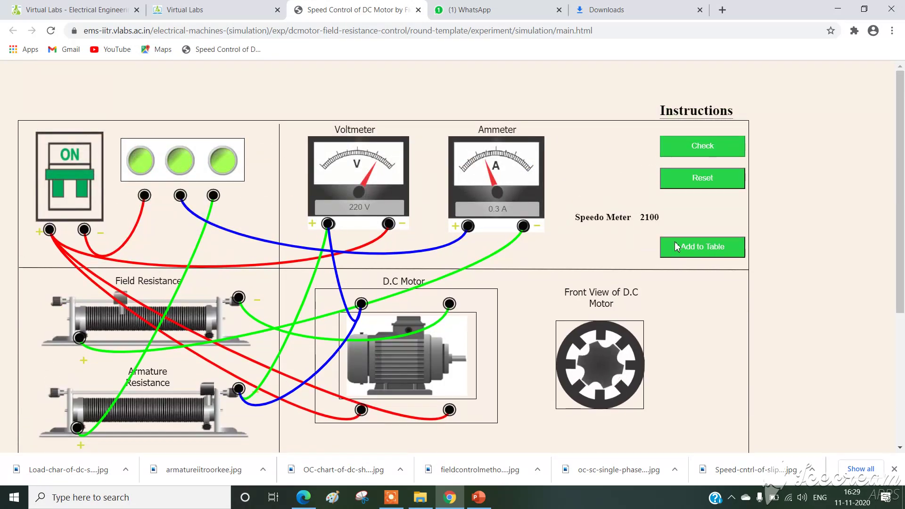
{"action": "scroll", "coordinate": [470, 266], "scroll_direction": "down", "scroll_amount": 3}
{"action": "scroll", "coordinate": [302, 278], "scroll_direction": "up", "scroll_amount": 3}
- Increase field resistance in two steps, logging 0.5 A at 1700 rpm and 0.6 A at 1575 rpm
{"action": "left_click_drag", "start_coordinate": [123, 298], "coordinate": [146, 298]}
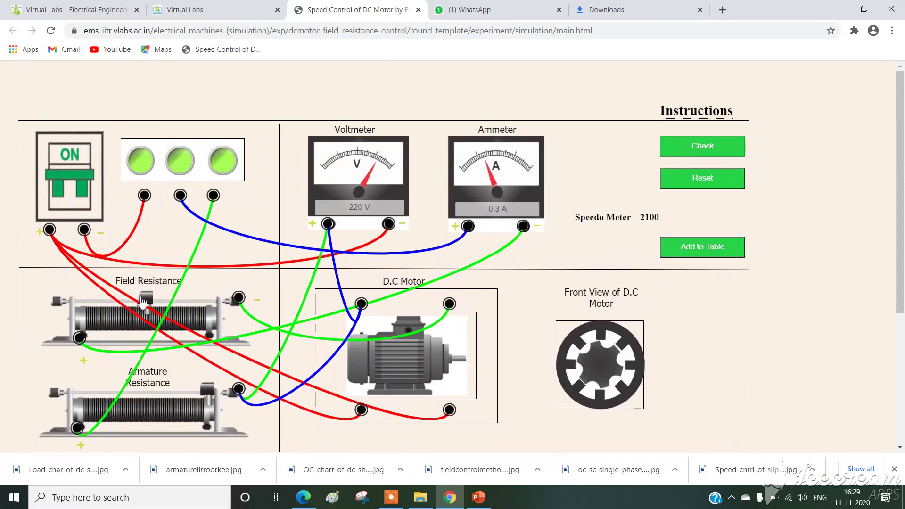
{"action": "left_click", "coordinate": [684, 253]}
{"action": "scroll", "coordinate": [649, 263], "scroll_direction": "down", "scroll_amount": 5}
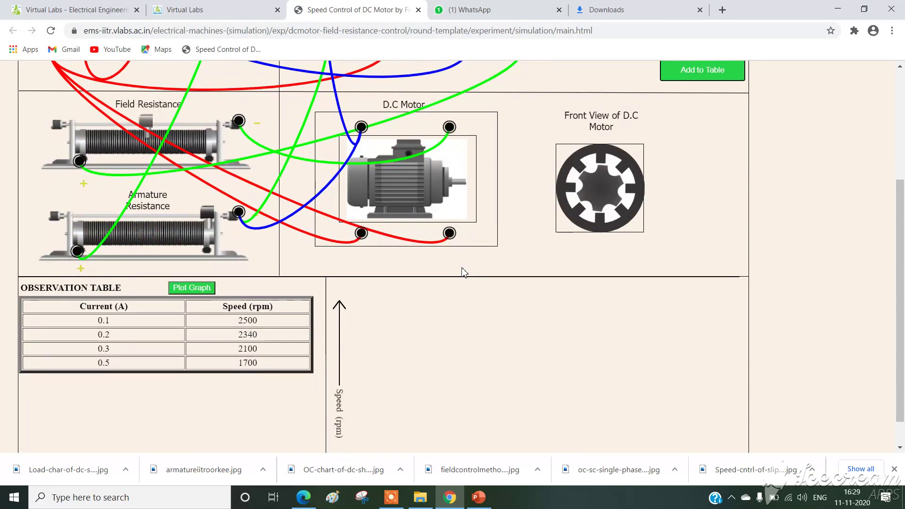
{"action": "scroll", "coordinate": [183, 276], "scroll_direction": "up", "scroll_amount": 5}
{"action": "left_click_drag", "start_coordinate": [149, 306], "coordinate": [161, 305]}
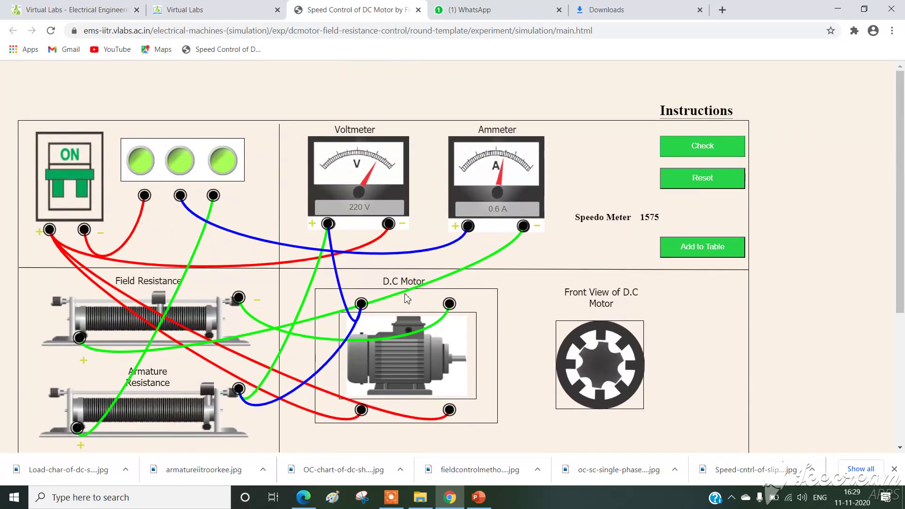
{"action": "left_click", "coordinate": [697, 254]}
{"action": "scroll", "coordinate": [694, 250], "scroll_direction": "down", "scroll_amount": 3}
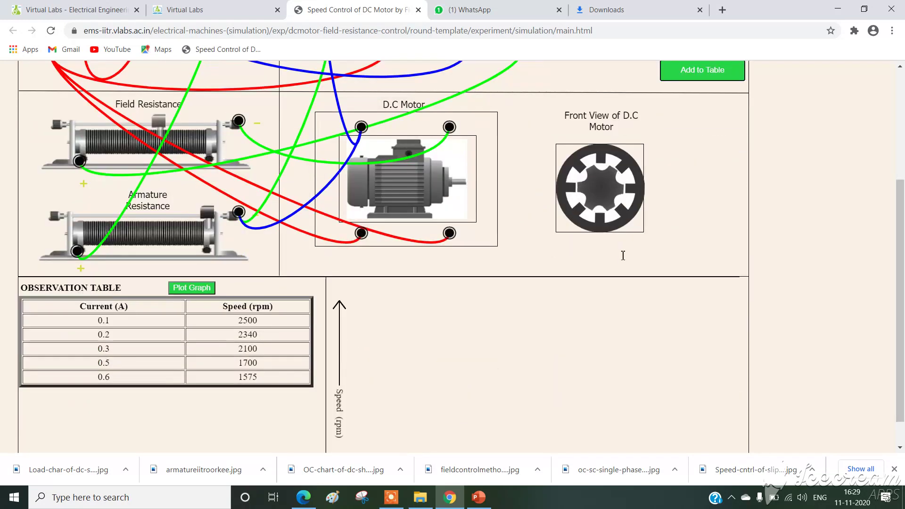
{"action": "scroll", "coordinate": [309, 399], "scroll_direction": "up", "scroll_amount": 2}
- Increase field resistance further, logging 0.8 A at 1400 rpm and 0.9 A at 1270 rpm
{"action": "left_click_drag", "start_coordinate": [158, 238], "coordinate": [184, 238]}
{"action": "left_click", "coordinate": [699, 191]}
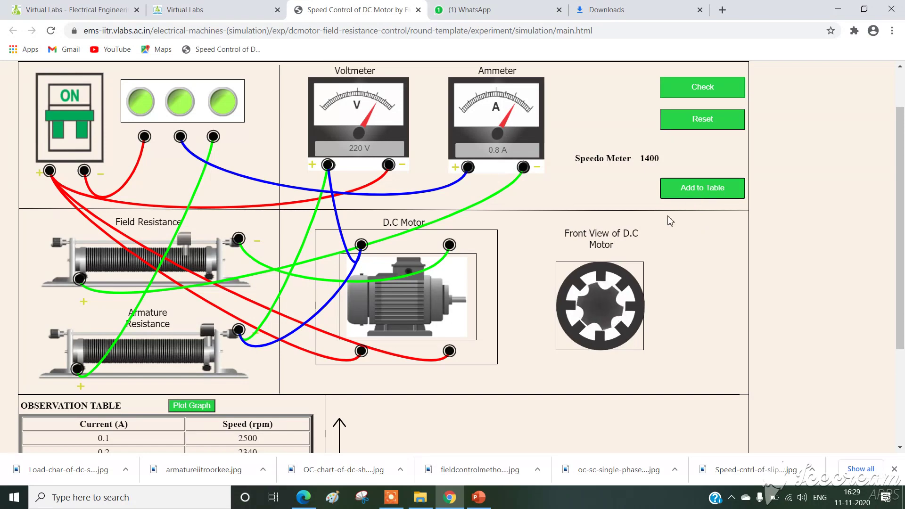
{"action": "scroll", "coordinate": [561, 257], "scroll_direction": "down", "scroll_amount": 2}
{"action": "scroll", "coordinate": [299, 364], "scroll_direction": "down", "scroll_amount": 1}
{"action": "scroll", "coordinate": [313, 313], "scroll_direction": "up", "scroll_amount": 2}
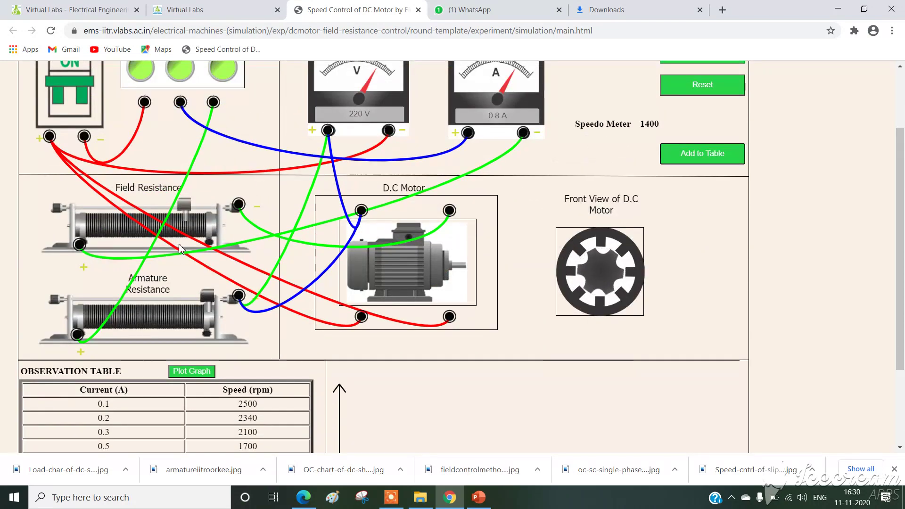
{"action": "left_click_drag", "start_coordinate": [200, 213], "coordinate": [213, 213]}
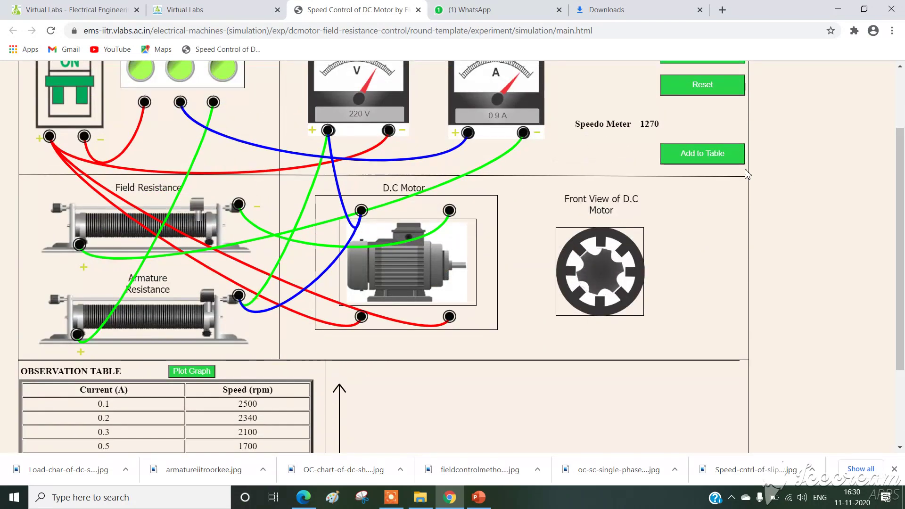
{"action": "left_click", "coordinate": [702, 156]}
{"action": "scroll", "coordinate": [691, 177], "scroll_direction": "down", "scroll_amount": 2}
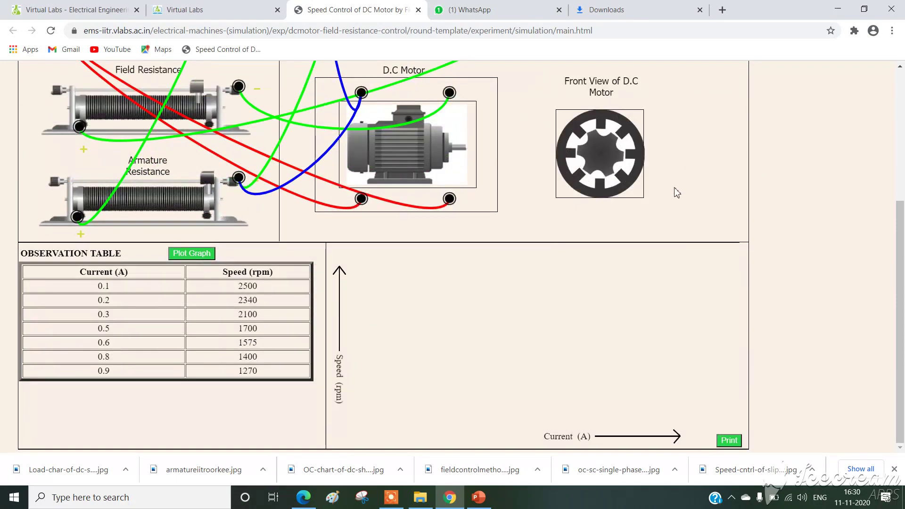
{"action": "scroll", "coordinate": [621, 235], "scroll_direction": "up", "scroll_amount": 3}
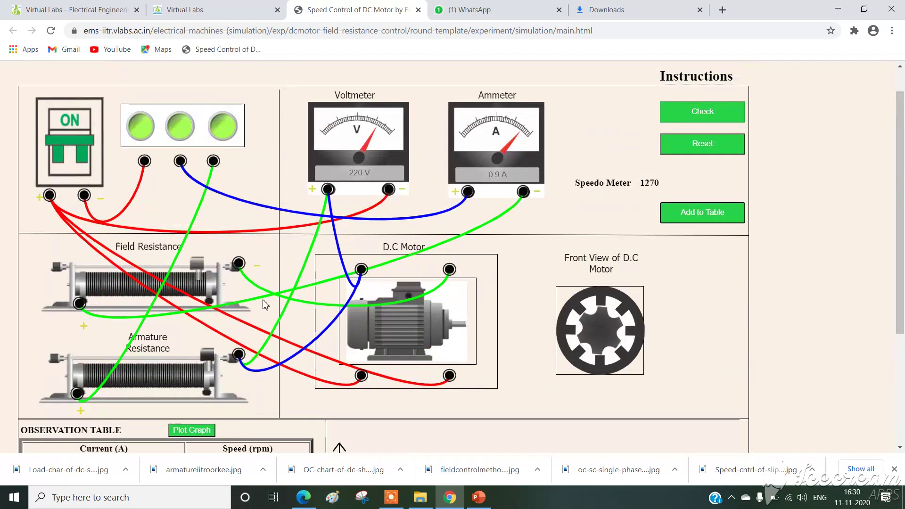
- Raise field resistance to reach 1 A at 1015 rpm, log it, and plot the speed–current graph
{"action": "left_click_drag", "start_coordinate": [206, 265], "coordinate": [219, 266]}
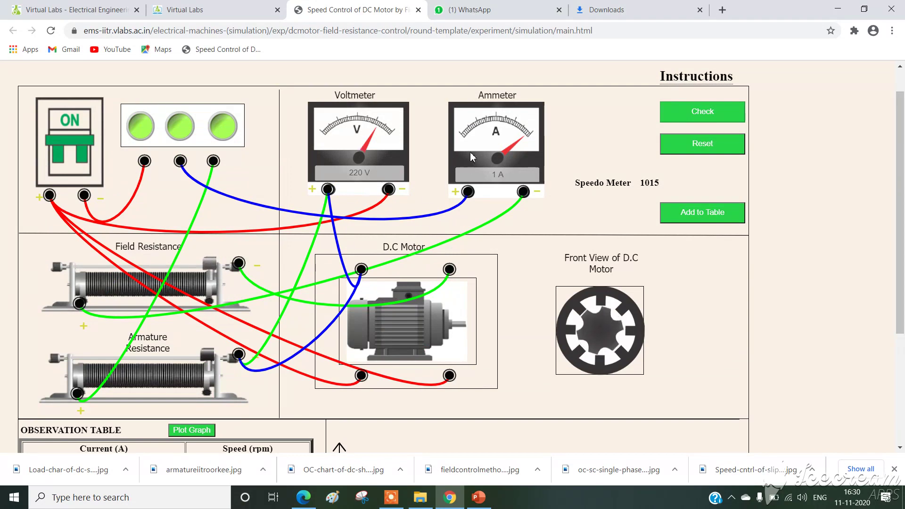
{"action": "left_click", "coordinate": [683, 218]}
{"action": "scroll", "coordinate": [505, 283], "scroll_direction": "down", "scroll_amount": 4}
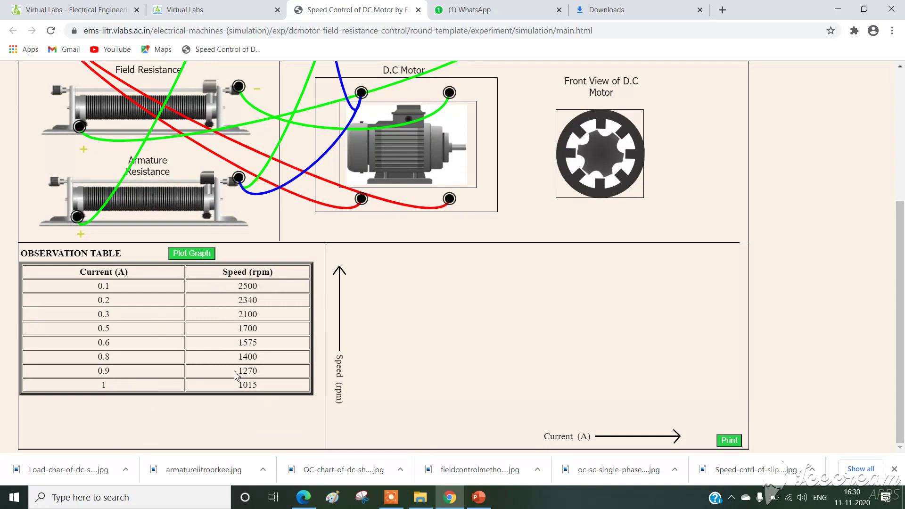
{"action": "left_click", "coordinate": [196, 256]}
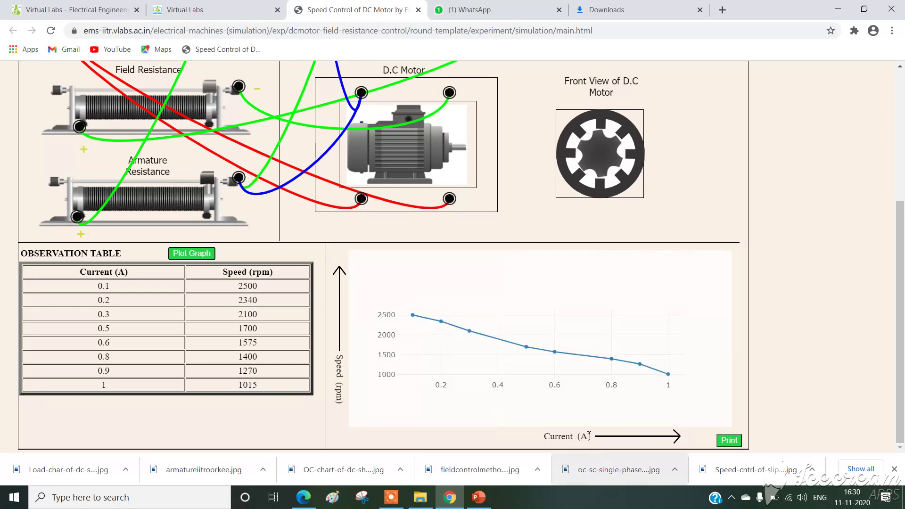